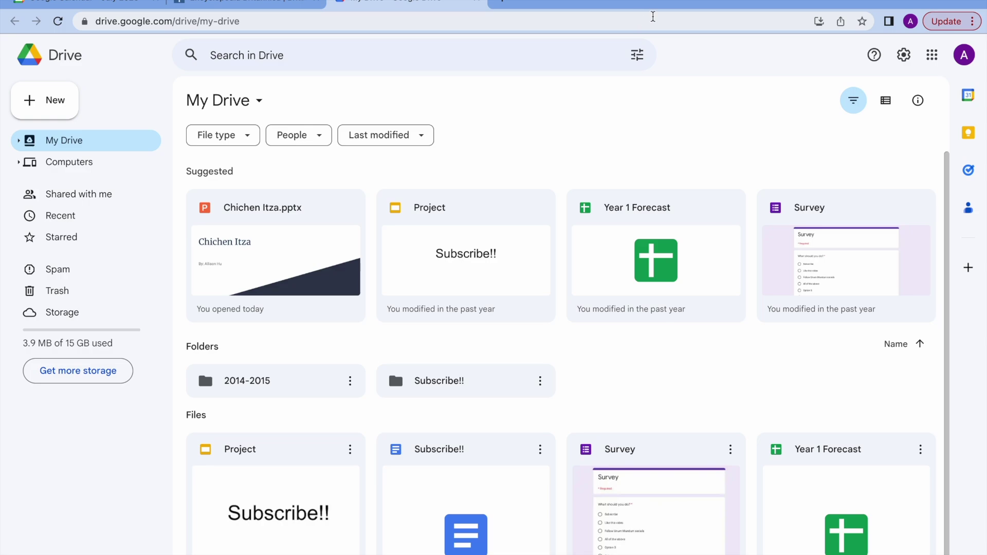
Bookmark the My Drive page with its name shortened to 'Google Drive'.
click(861, 20)
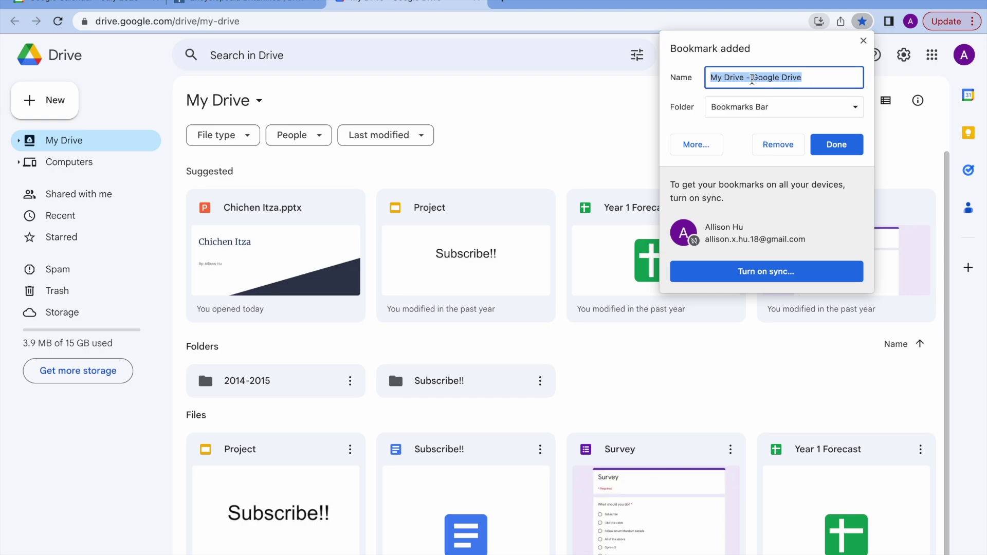
click(751, 79)
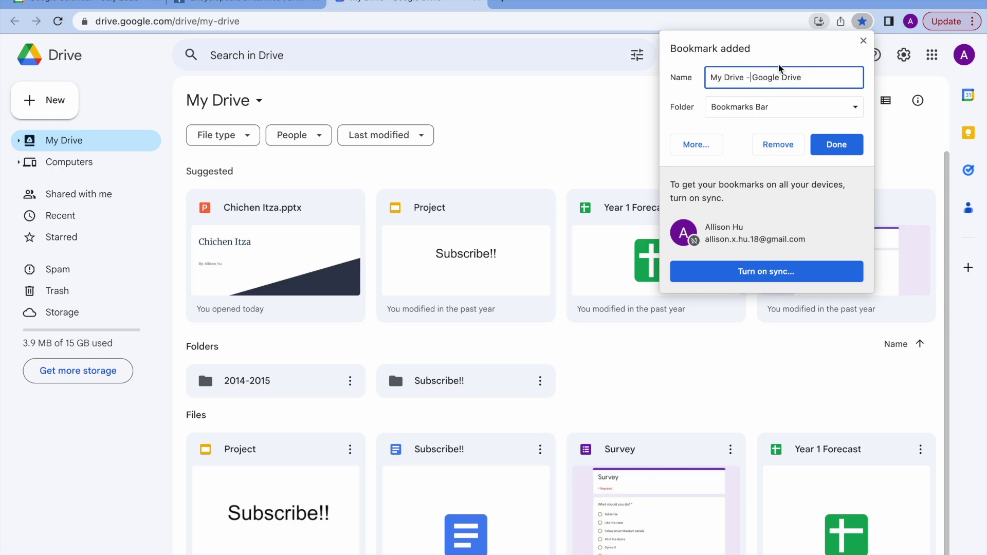
key(BackSpace)
key(BackSpace)
key(BackSpace)
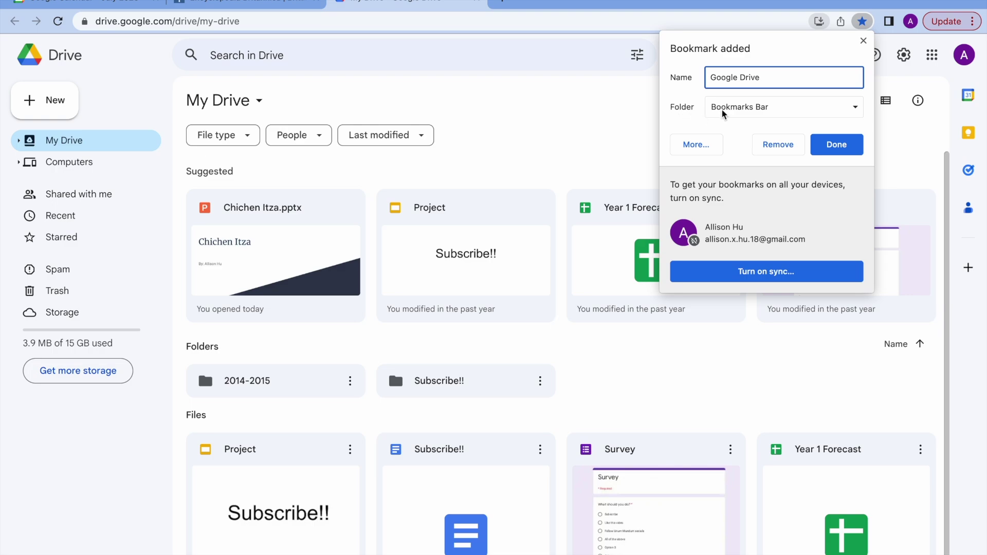
click(836, 144)
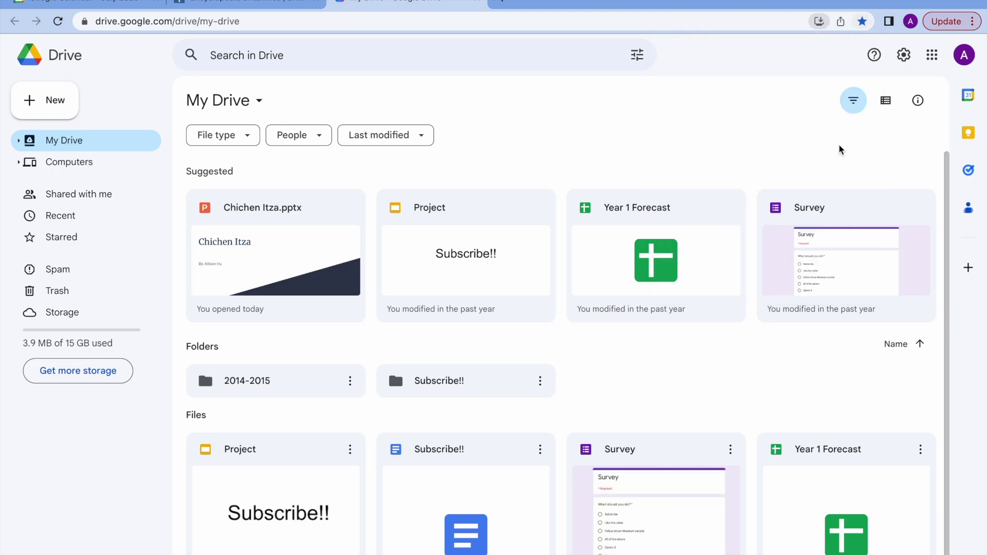
Set the bookmarks bar to always show and reopen the Google Drive bookmark editor.
key(ctrl+t)
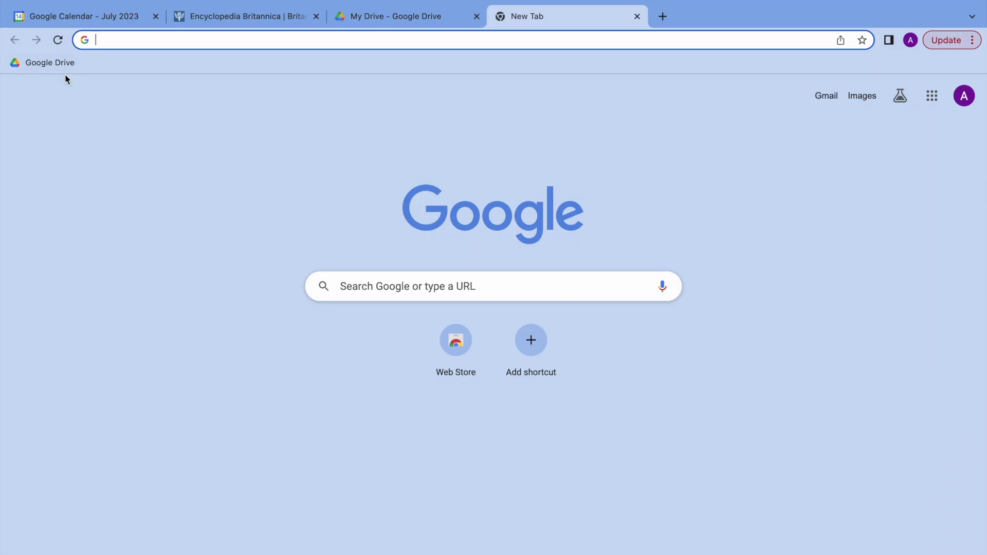
click(208, 16)
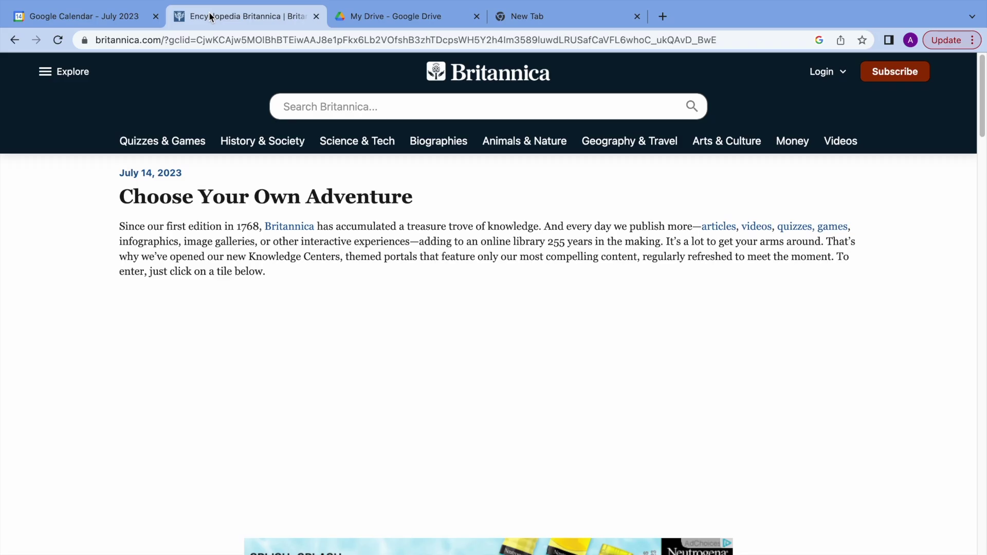
click(396, 16)
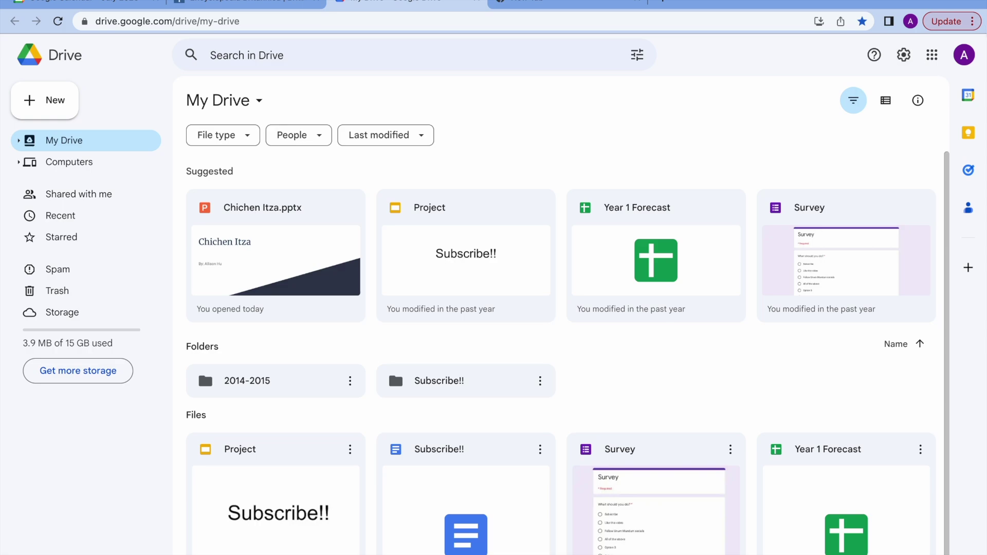
click(975, 20)
mouse_move(789, 171)
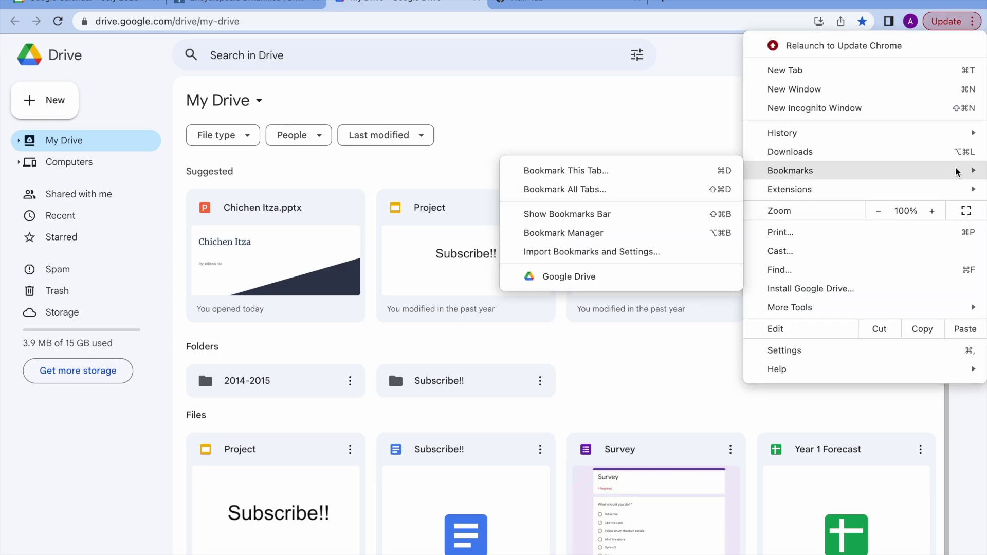
click(714, 215)
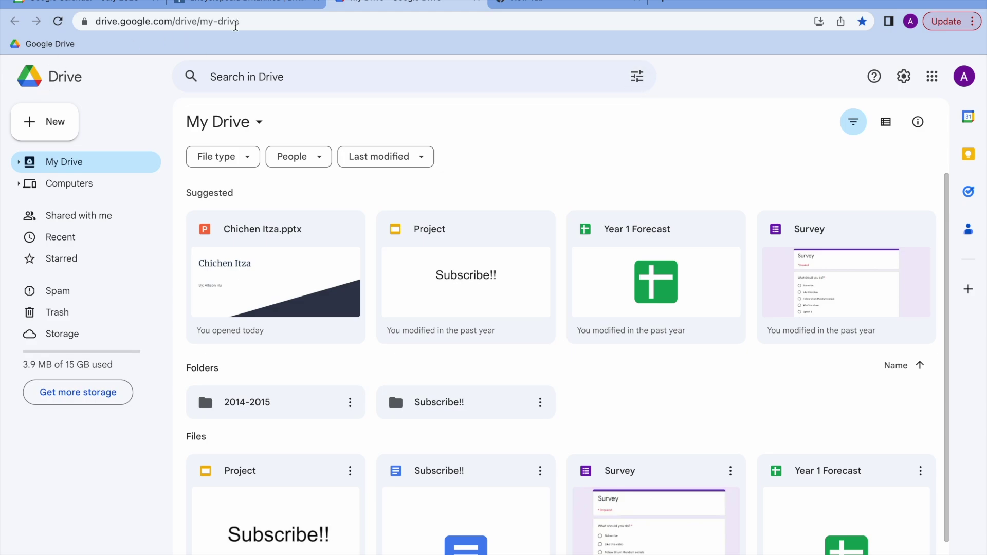
key(ctrl+d)
Move the Google Drive bookmark into Other Bookmarks and check that folder.
click(808, 128)
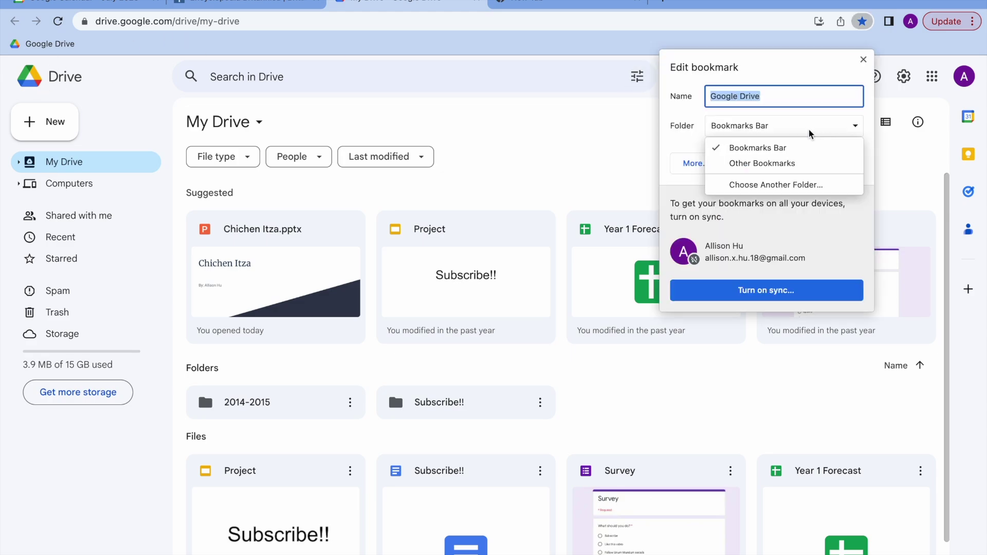
click(804, 162)
click(842, 163)
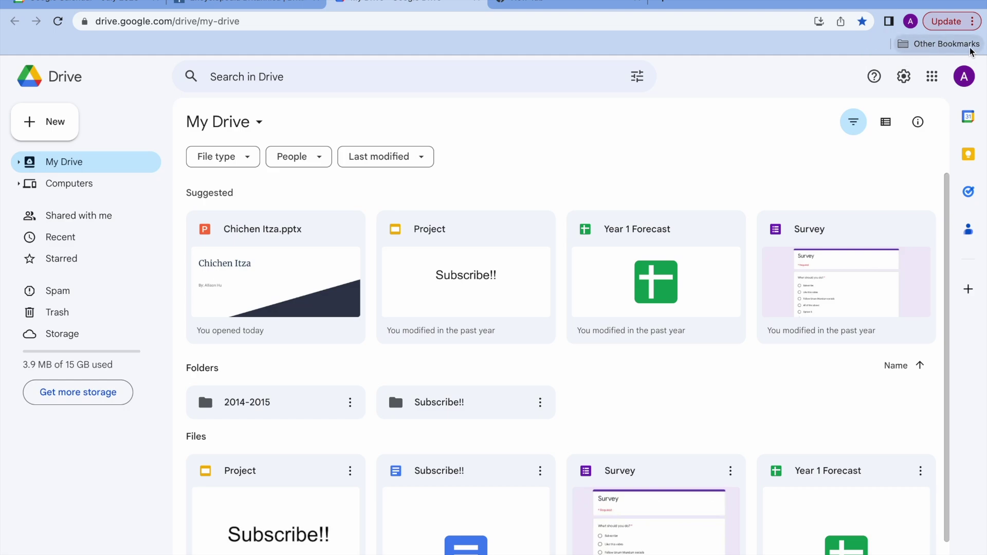
click(950, 44)
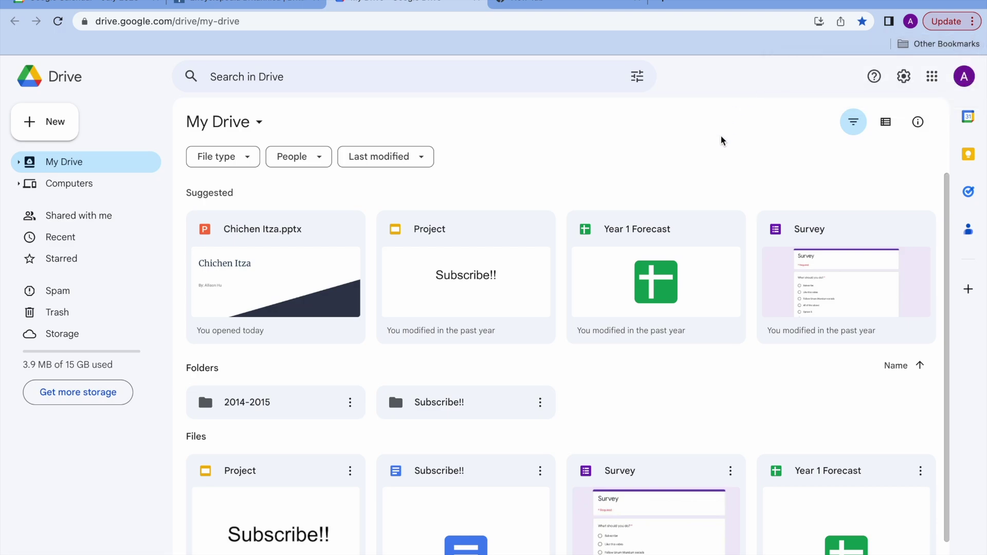
Save the Google Drive bookmark into a new 'school' folder under Other Bookmarks.
click(861, 21)
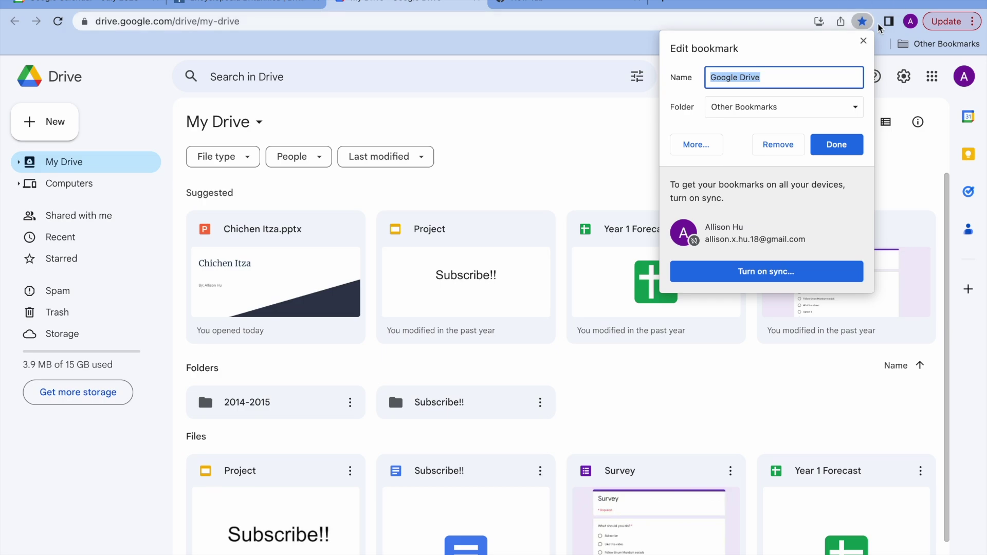
click(752, 111)
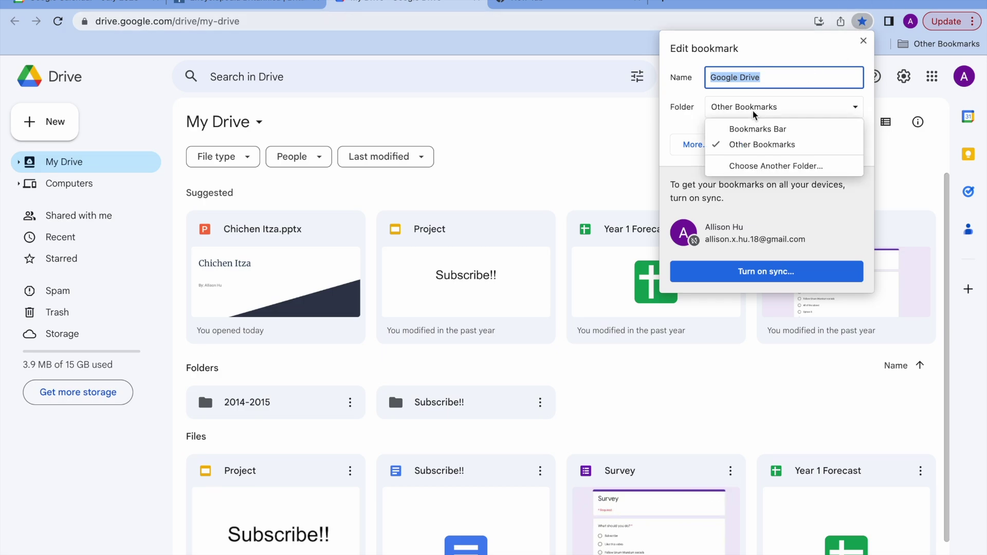
click(754, 168)
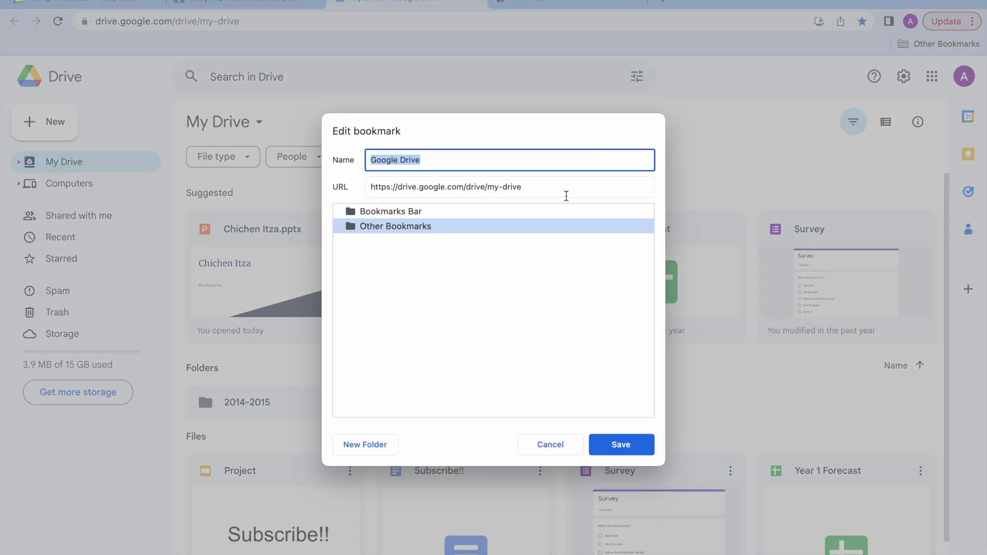
click(350, 445)
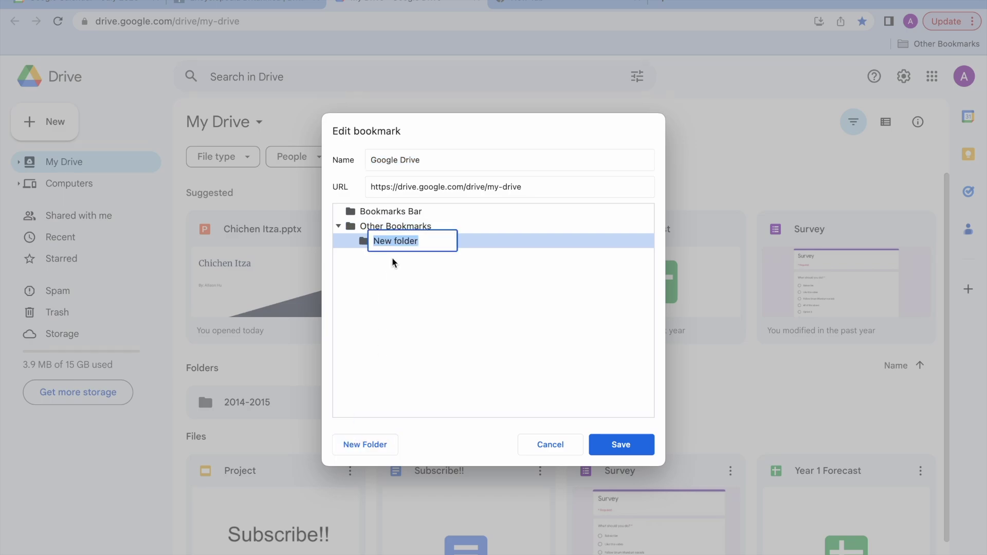
text(school)
key(Return)
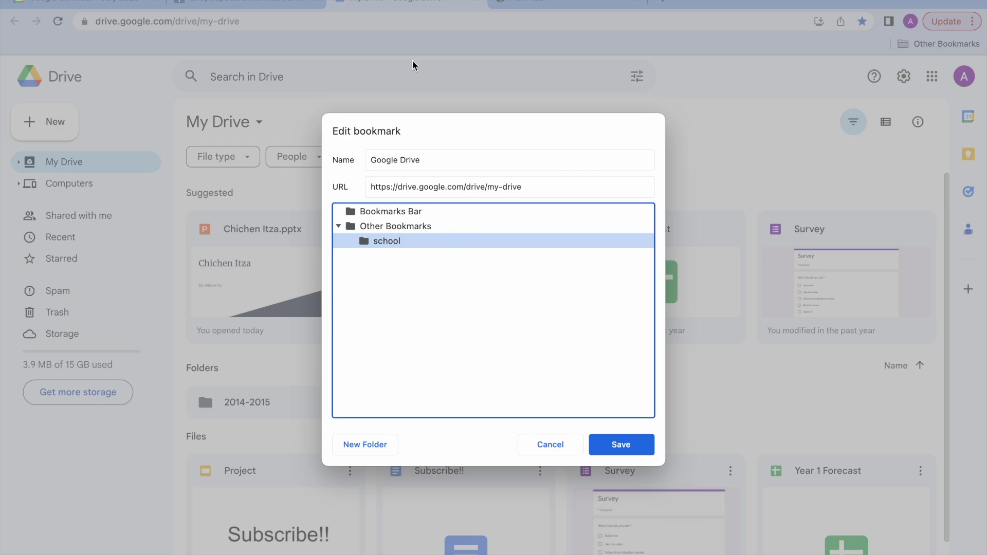
key(Return)
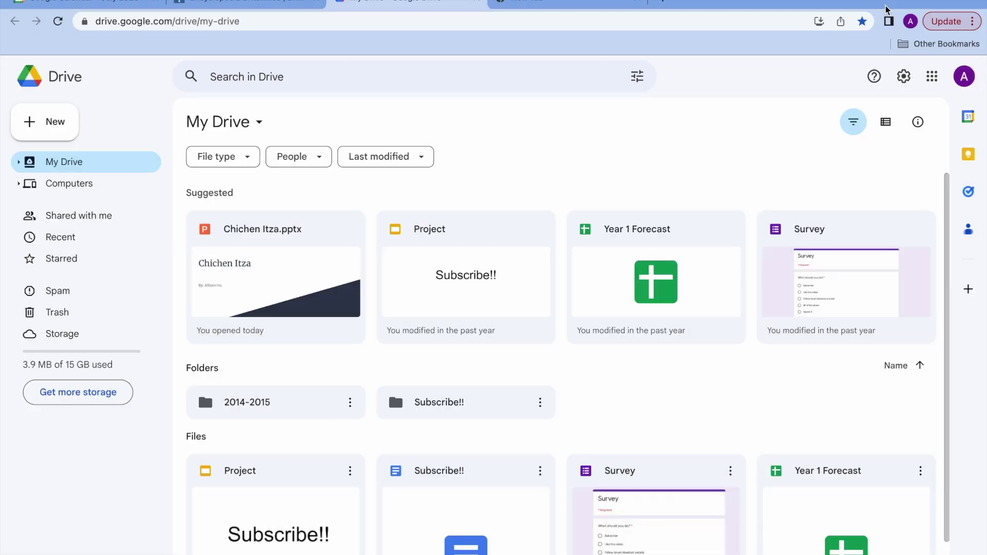
Drag the 'school' folder from Other Bookmarks to the first spot on the bookmarks bar.
click(930, 44)
drag(892, 70, 590, 48)
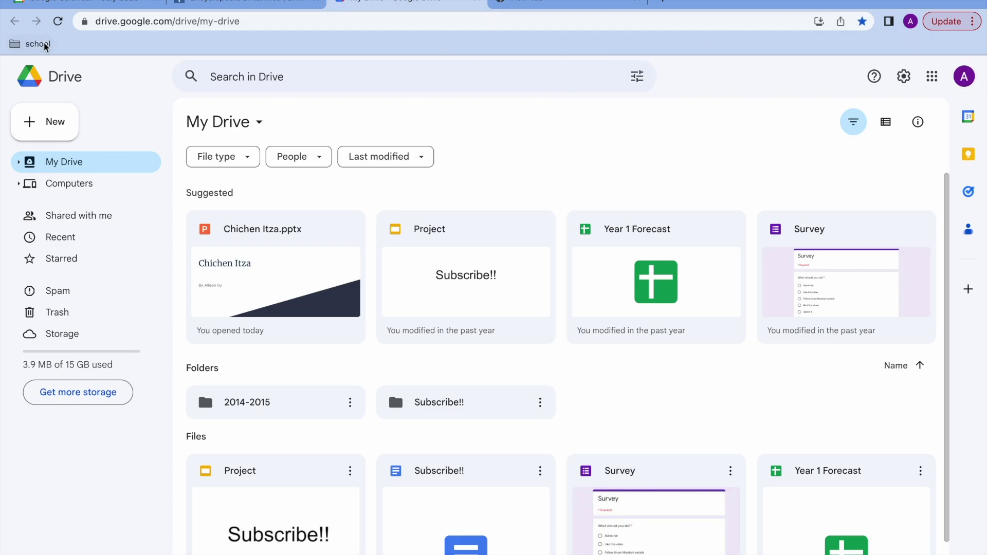
drag(591, 48, 51, 43)
click(40, 44)
Bookmark the Encyclopedia Britannica page into the 'school' folder and check its contents.
click(288, 2)
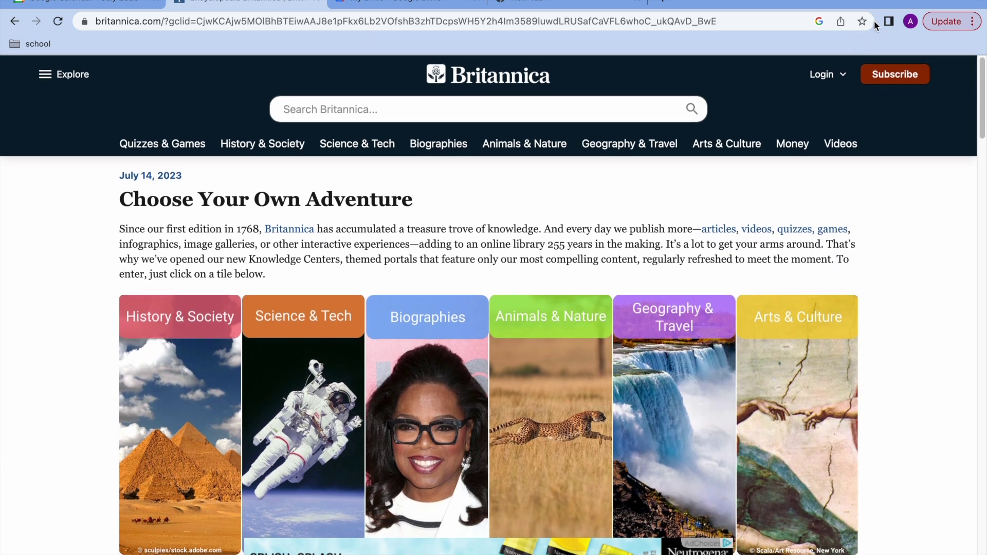
click(862, 21)
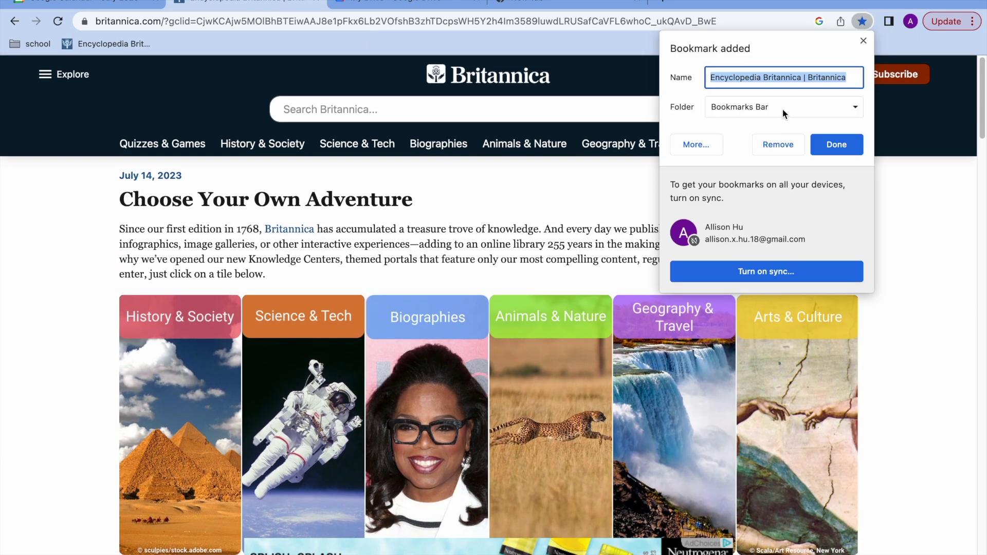
click(782, 108)
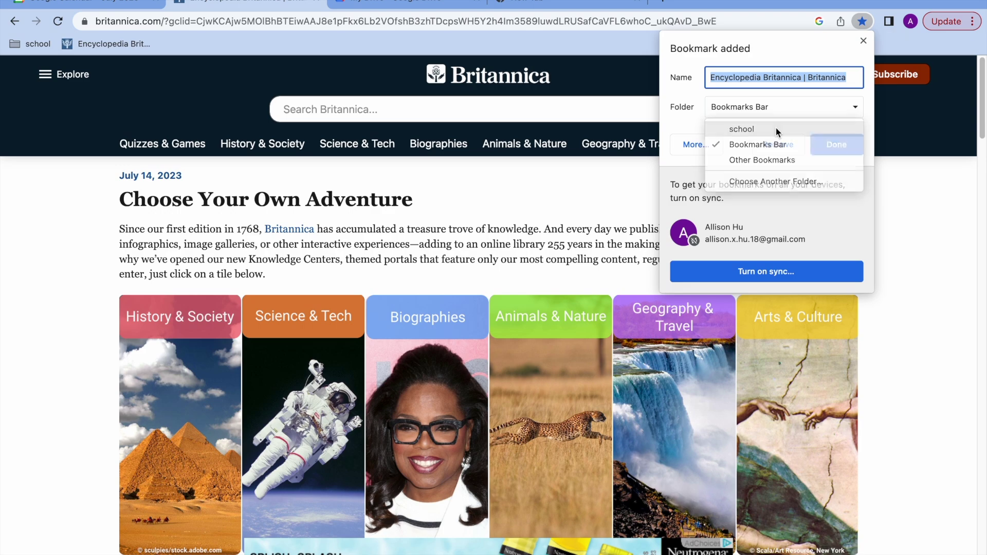
click(777, 130)
click(836, 143)
click(42, 45)
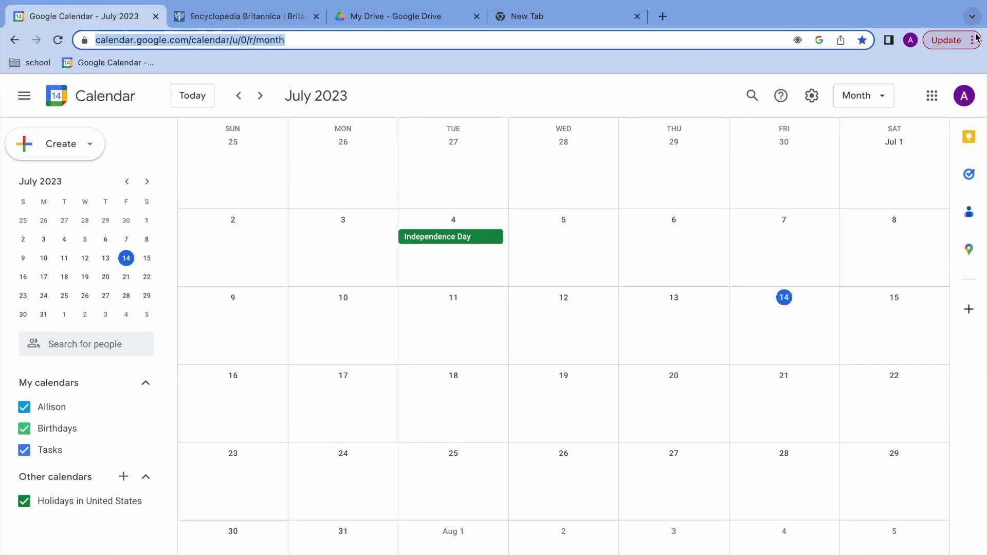
Bookmark all four open tabs into a 'test' folder and view its contents.
click(973, 39)
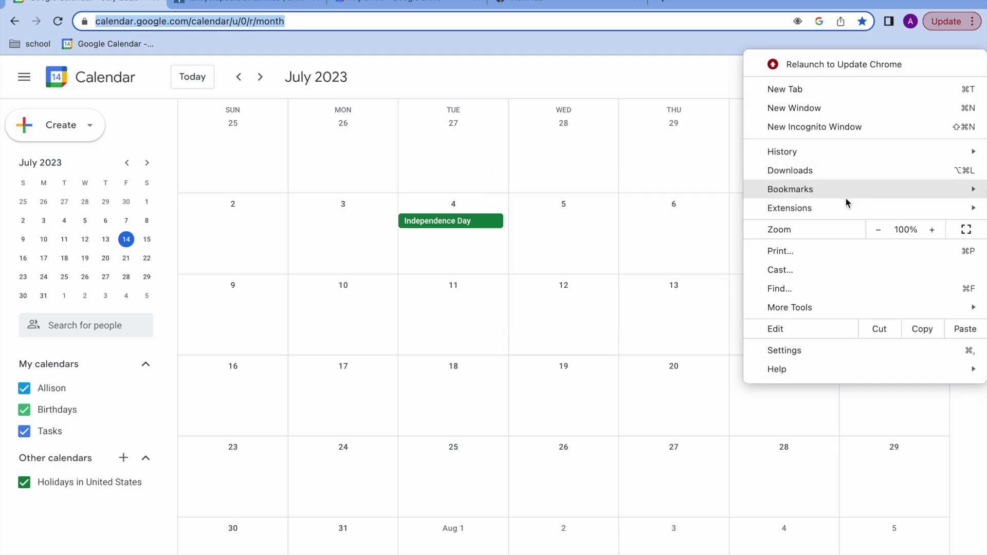
mouse_move(789, 189)
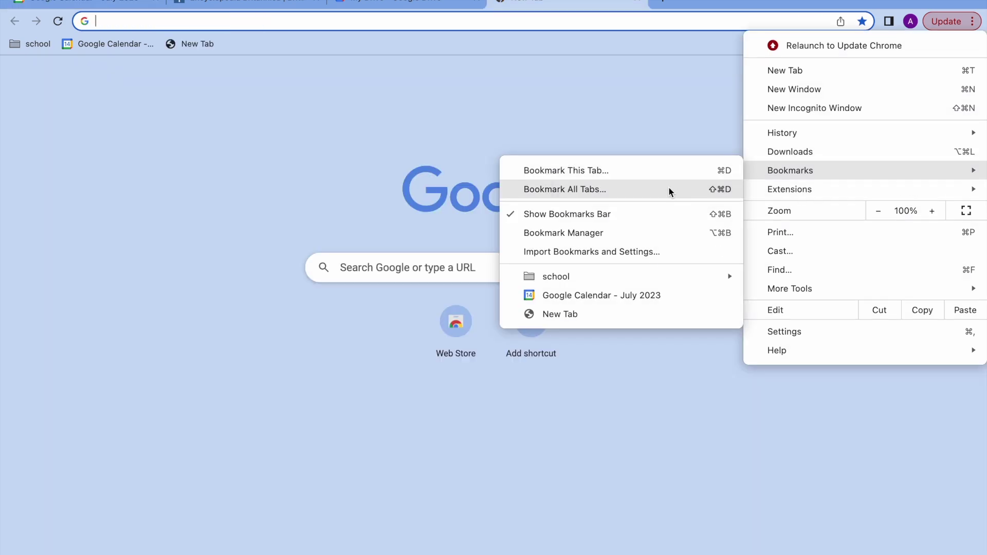
click(670, 189)
text(test)
key(Return)
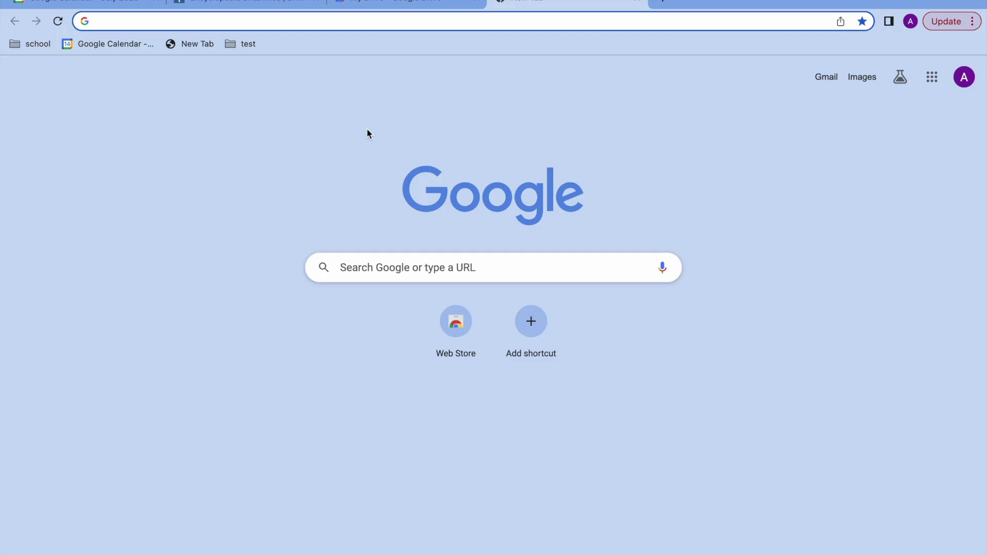
click(240, 44)
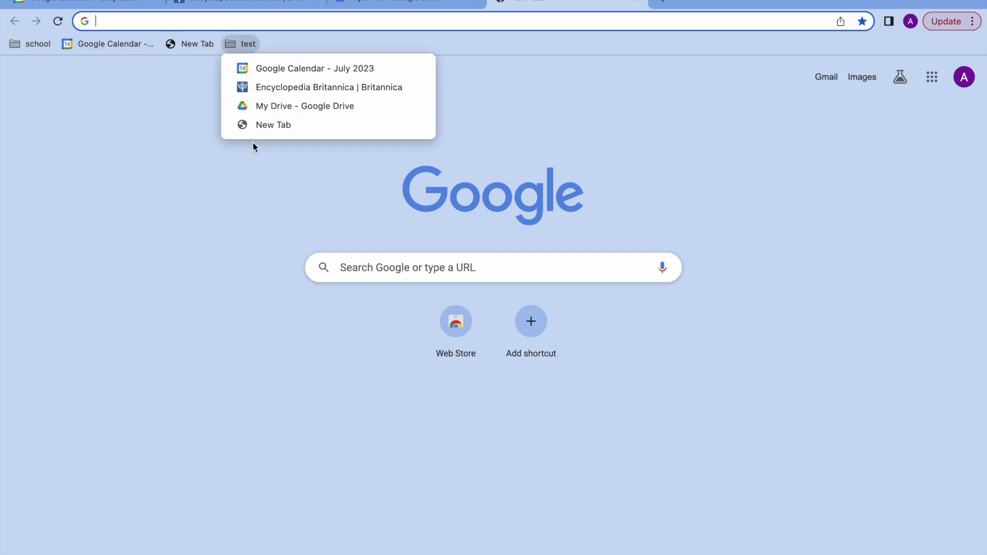
click(954, 22)
mouse_move(790, 170)
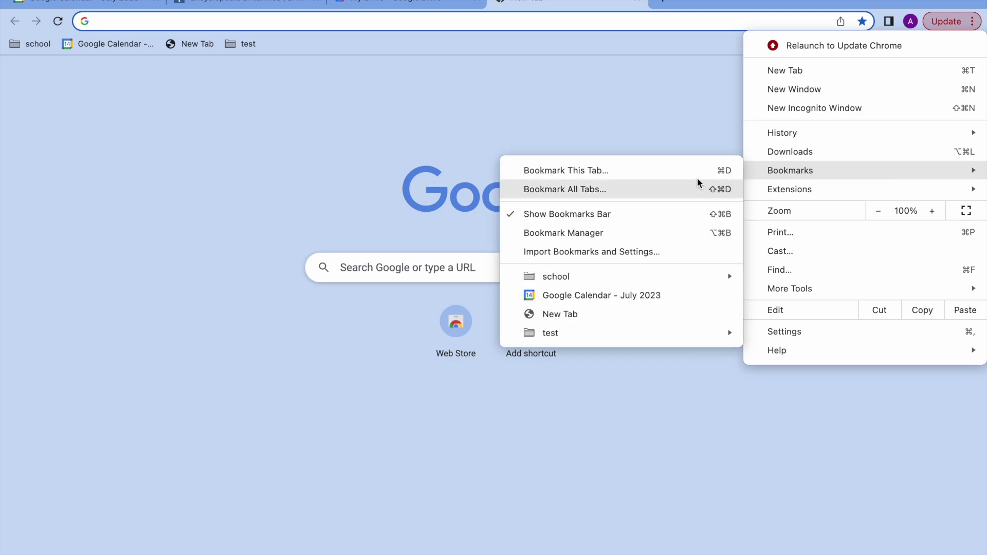
In Bookmark Manager, select the school folder and view the Google Calendar bookmark's options.
click(694, 240)
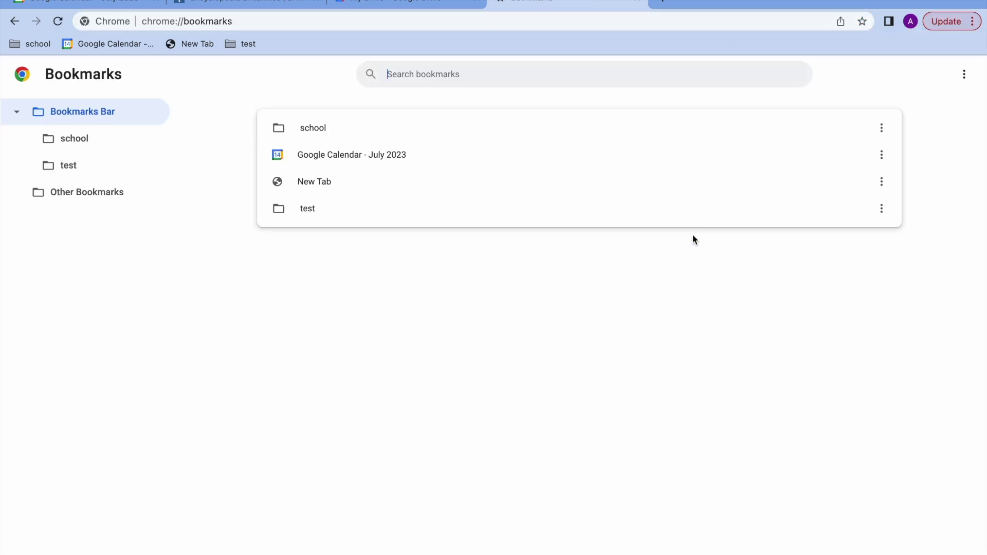
click(466, 131)
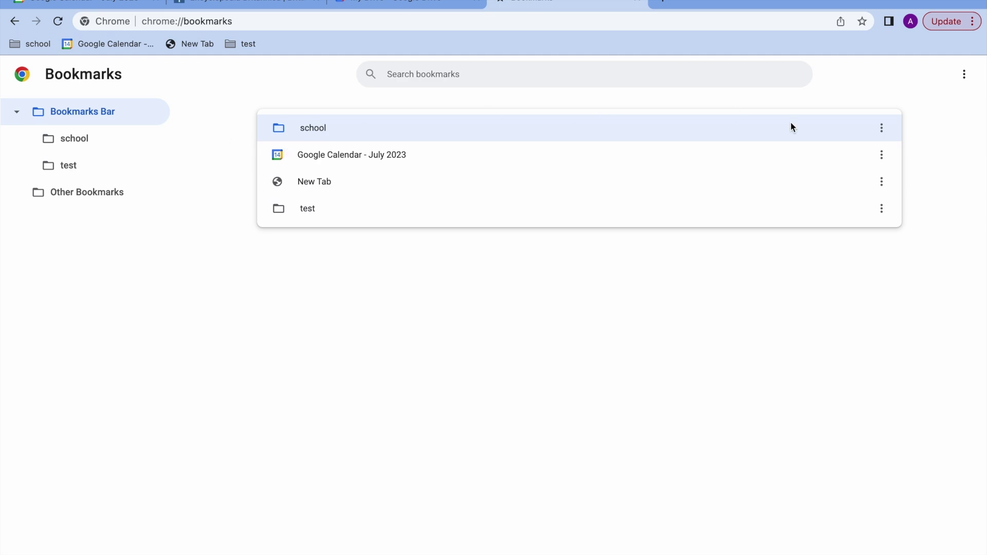
click(883, 155)
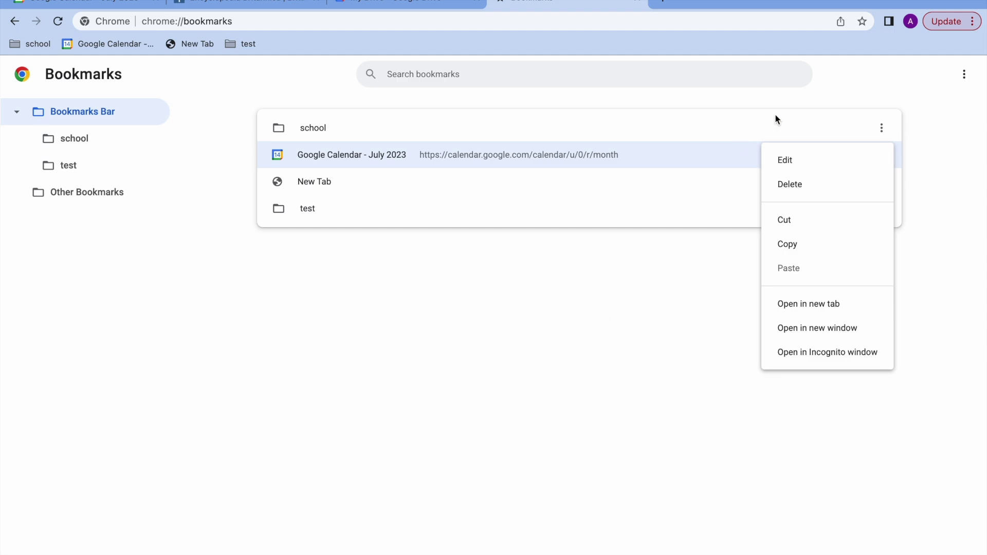
click(391, 221)
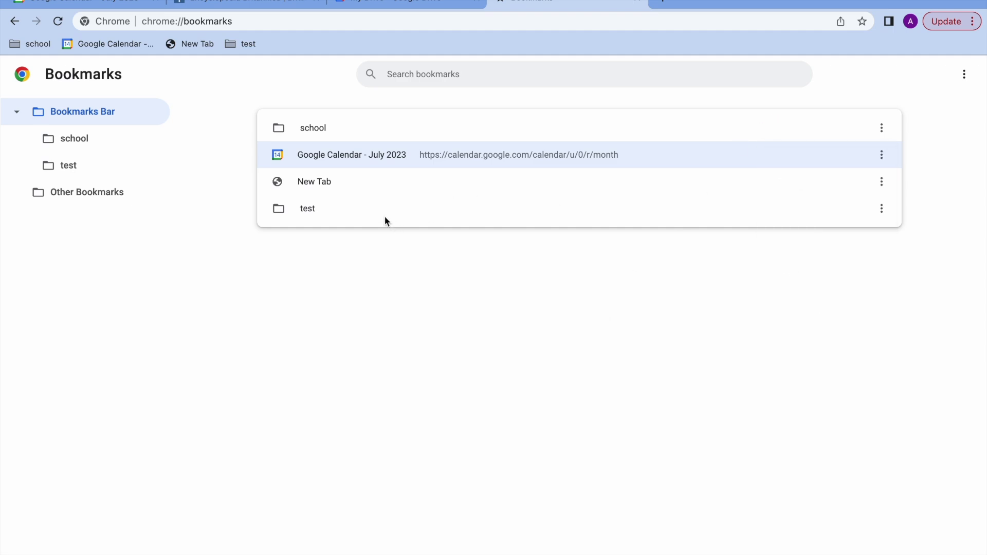
Browse the 'test' folder and Other Bookmarks, then return to the Bookmarks Bar listing.
double_click(340, 213)
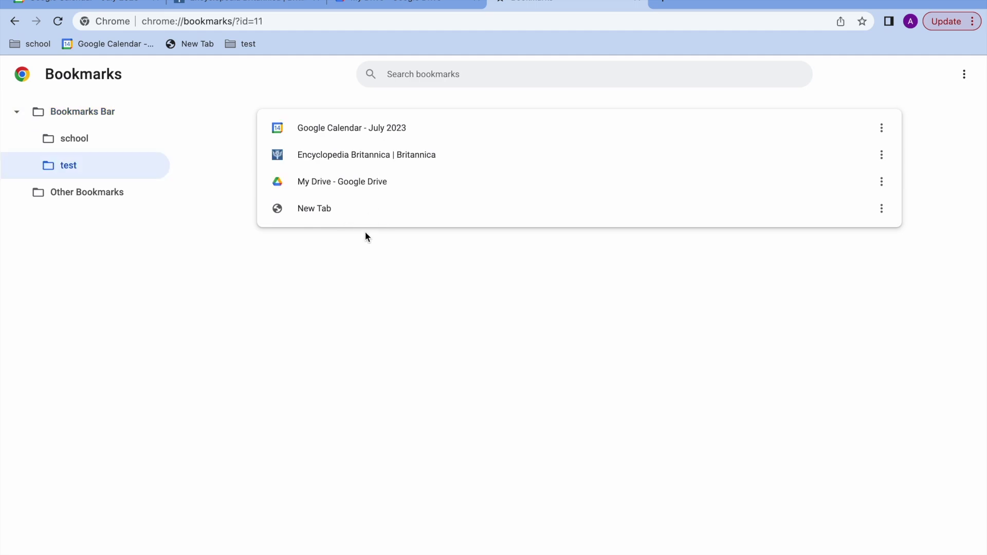
key(alt+Left)
click(77, 193)
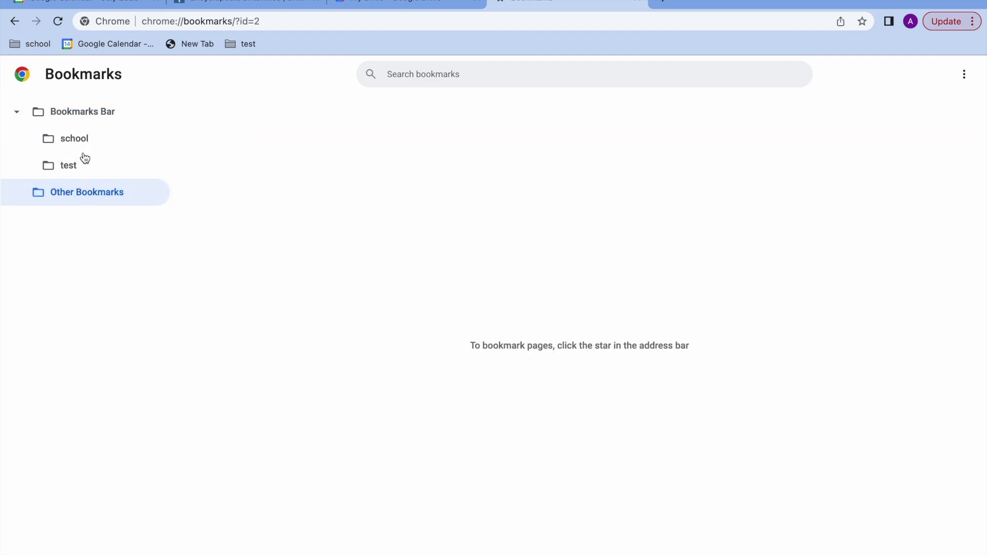
click(99, 109)
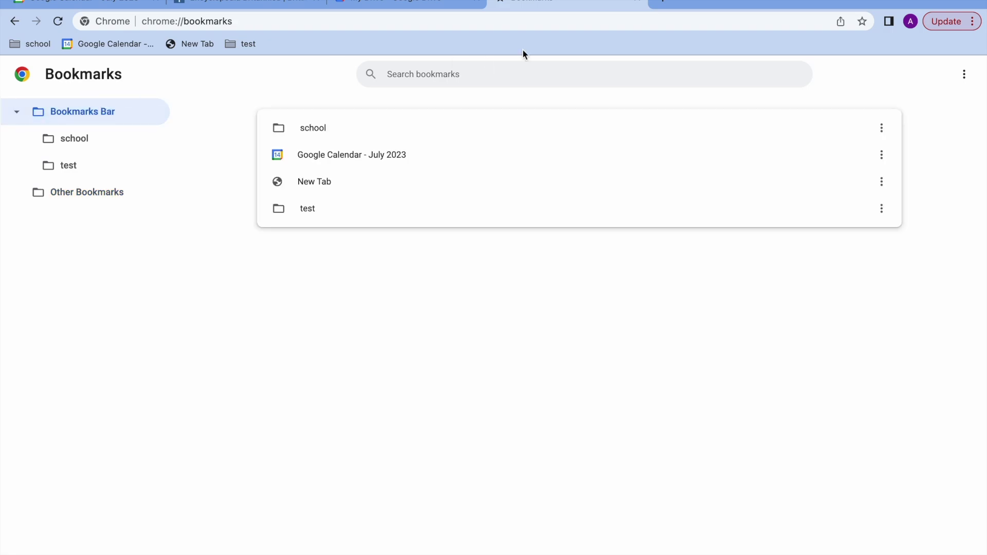